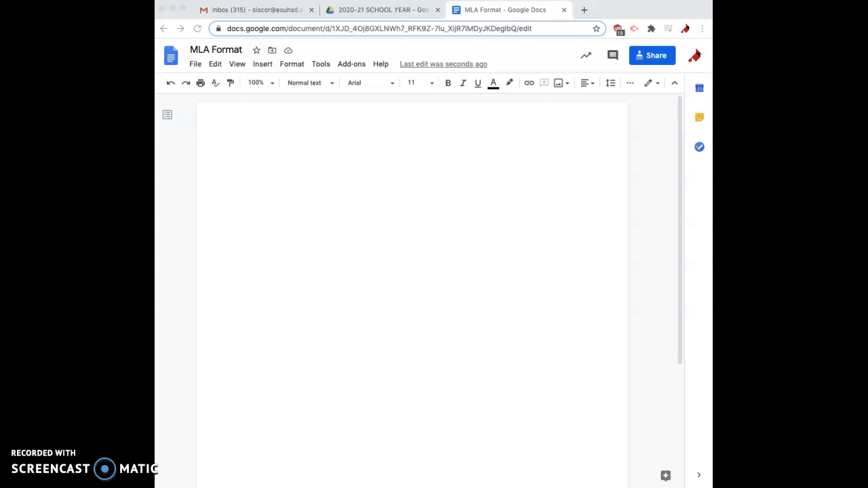
Set the empty document's font to Times New Roman at size 12
{"action": "left_click", "coordinate": [479, 198]}
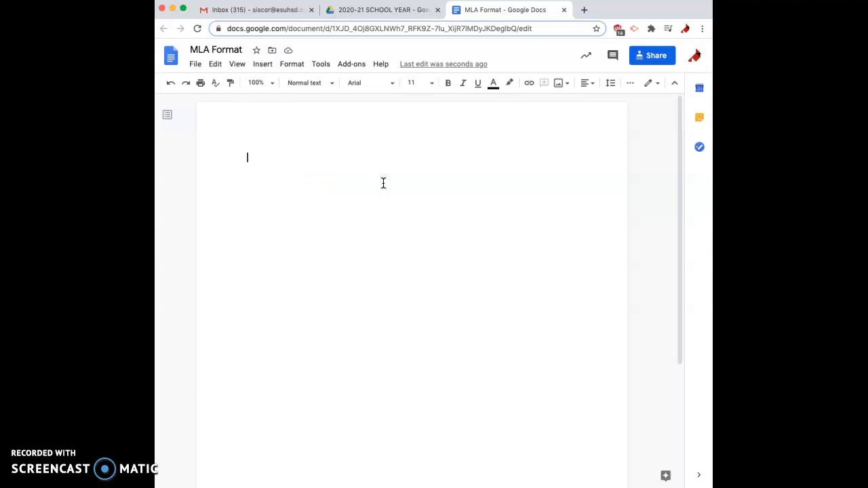
{"action": "left_click", "coordinate": [377, 84]}
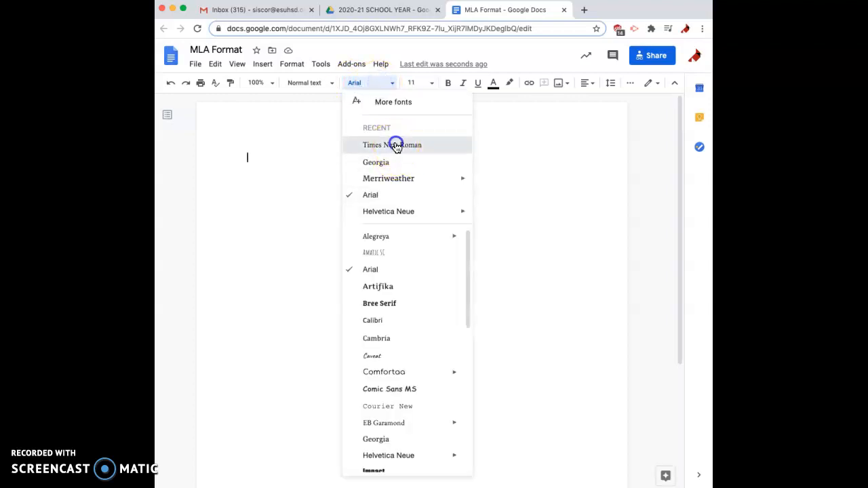
{"action": "left_click", "coordinate": [396, 146]}
{"action": "left_click", "coordinate": [413, 82]}
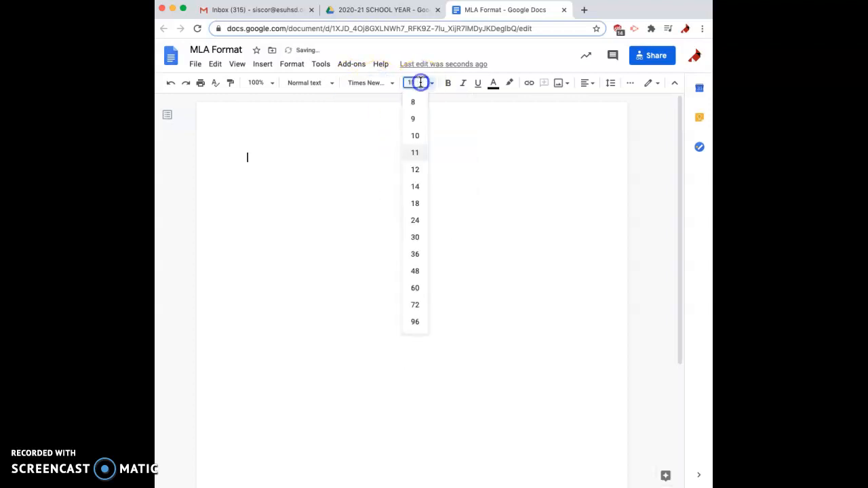
{"action": "left_click", "coordinate": [417, 171]}
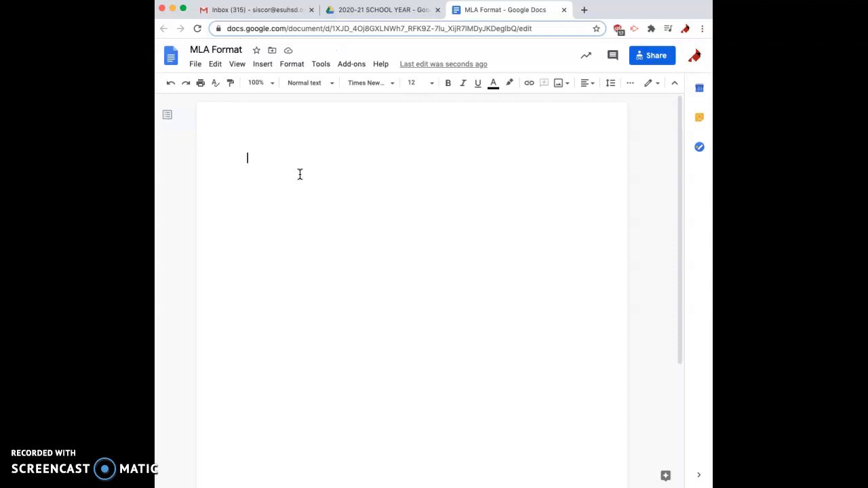
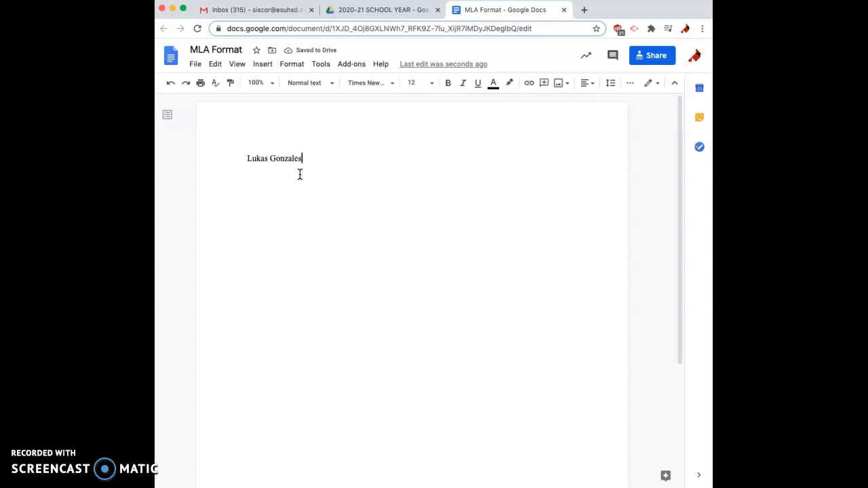
Type four heading lines: student's name, teacher's name, 'English 1', and '17 September 2020'
{"action": "key", "text": "Return"}
{"action": "type", "text": "Ms. Sisco"}
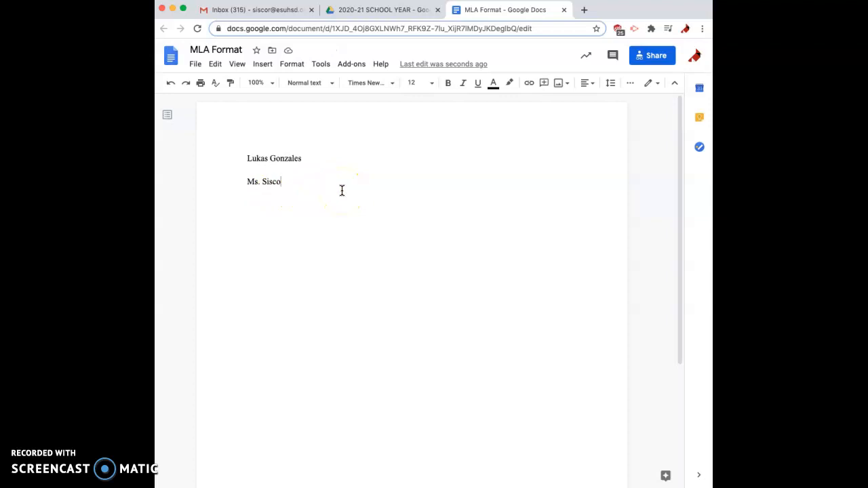
{"action": "key", "text": "Return"}
{"action": "type", "text": "English 1"}
{"action": "key", "text": "Return"}
{"action": "type", "text": "17 September 2020"}
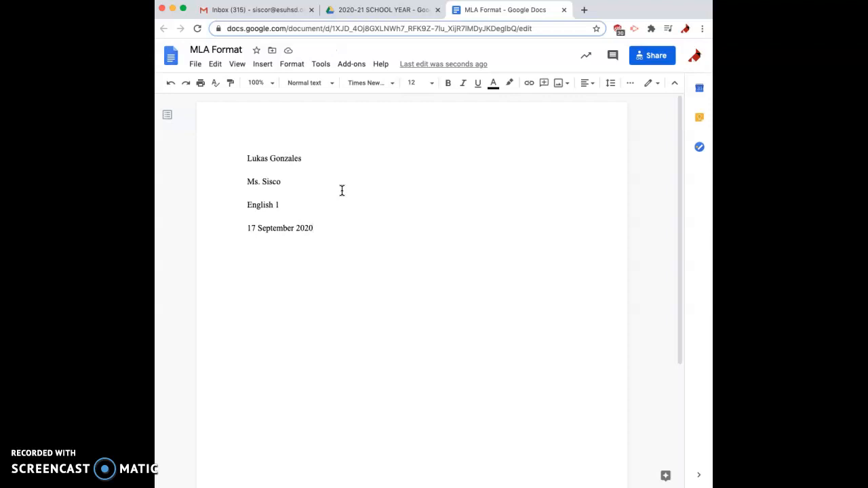
Add a line reading 'Title' below the date
{"action": "key", "text": "Return"}
{"action": "left_click", "coordinate": [386, 313]}
{"action": "left_click", "coordinate": [306, 312]}
{"action": "type", "text": "Title"}
Below Title, type the tab-indented sentence 'This is the body of my essay.'
{"action": "key", "text": "Return"}
{"action": "left_click", "coordinate": [331, 307]}
{"action": "left_click", "coordinate": [278, 264]}
{"action": "left_click", "coordinate": [271, 290]}
{"action": "key", "text": "Tab"}
{"action": "type", "text": "This is the boy"}
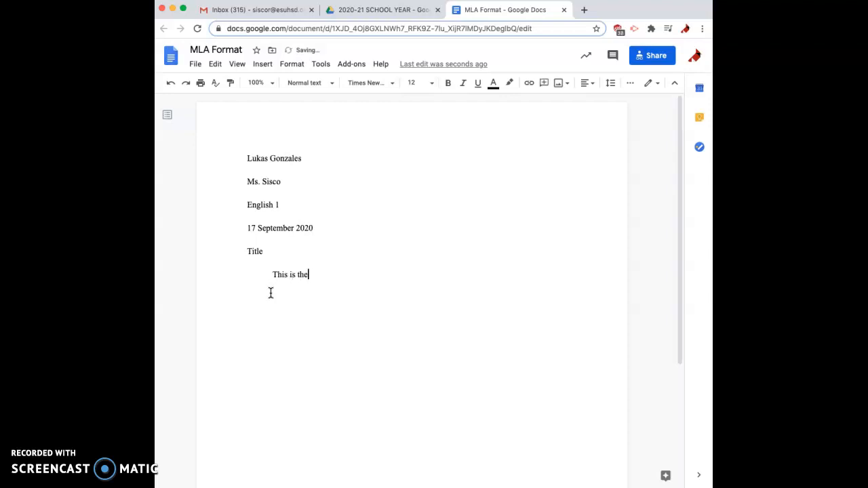
{"action": "key", "text": "BackSpace"}
{"action": "key", "text": "BackSpace"}
{"action": "type", "text": "dy"}
{"action": "key", "text": "BackSpace"}
{"action": "key", "text": "BackSpace"}
{"action": "type", "text": "dy of my essay."}
Select the 'Title' line and center-align it on the page
{"action": "left_click", "coordinate": [273, 267]}
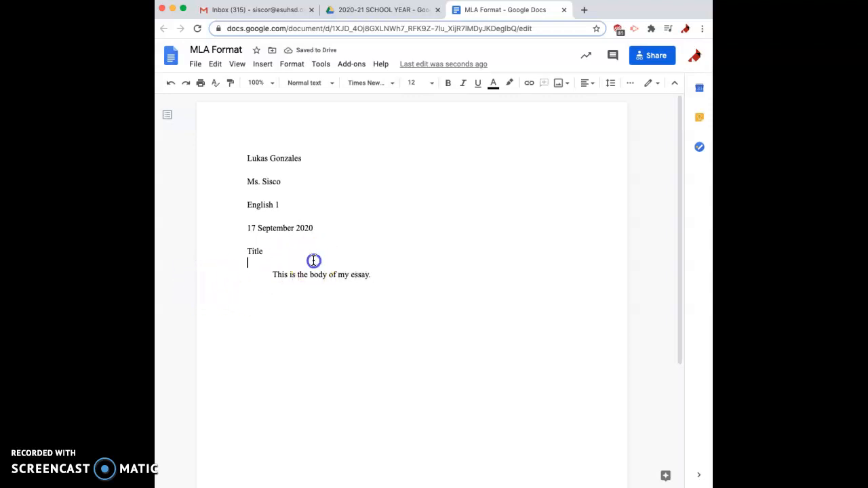
{"action": "left_click", "coordinate": [394, 281]}
{"action": "left_click", "coordinate": [263, 249]}
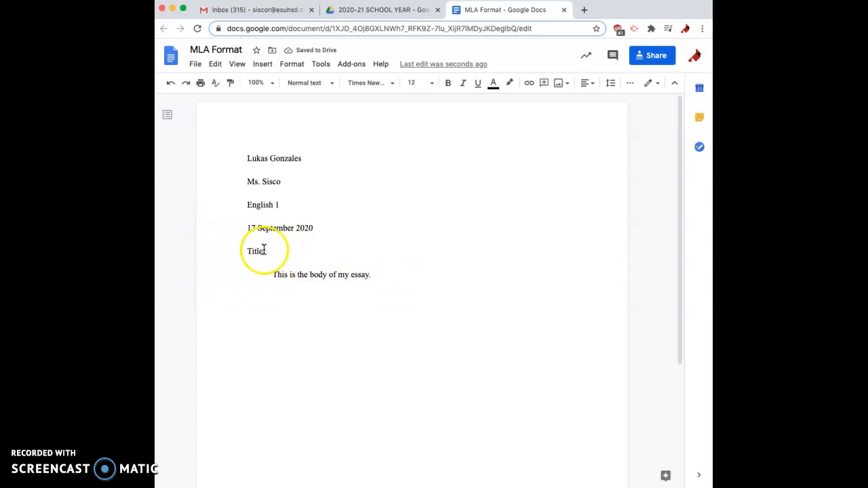
{"action": "left_click_drag", "start_coordinate": [269, 256], "coordinate": [240, 251]}
{"action": "left_click", "coordinate": [589, 84]}
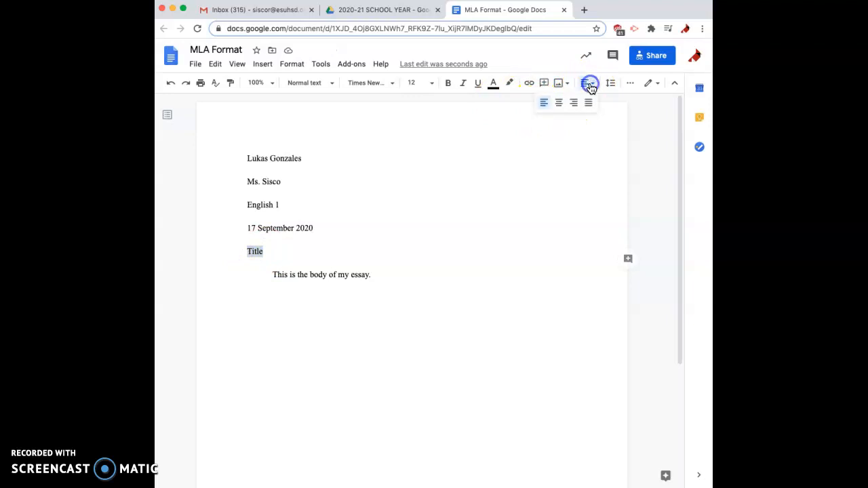
{"action": "left_click", "coordinate": [559, 108]}
{"action": "left_click", "coordinate": [405, 269]}
{"action": "left_click", "coordinate": [407, 281]}
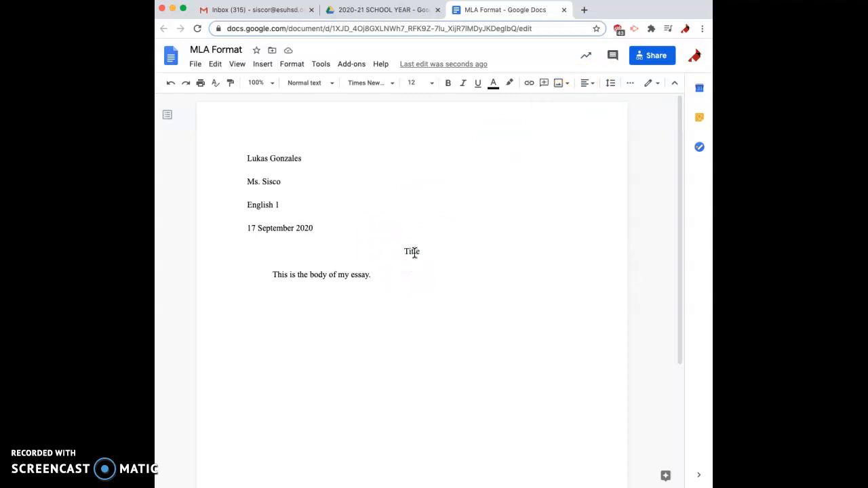
Right-align the page header line and enter the student's surname there
{"action": "double_click", "coordinate": [434, 124]}
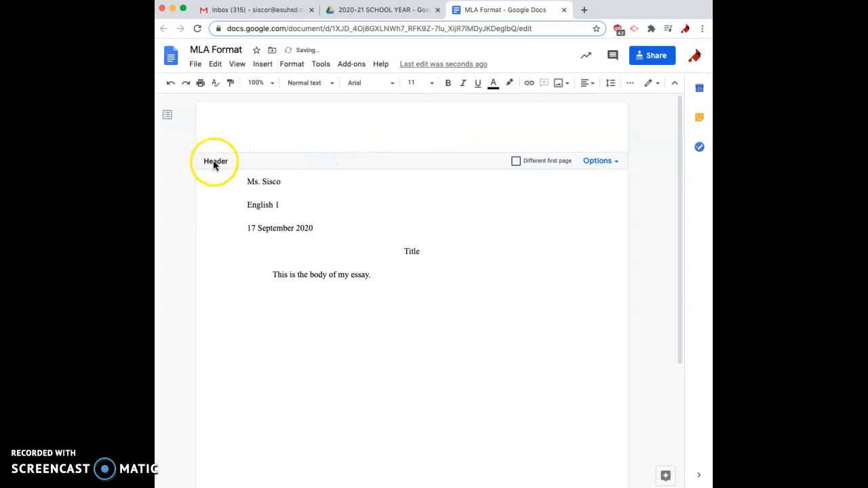
{"action": "left_click", "coordinate": [321, 137]}
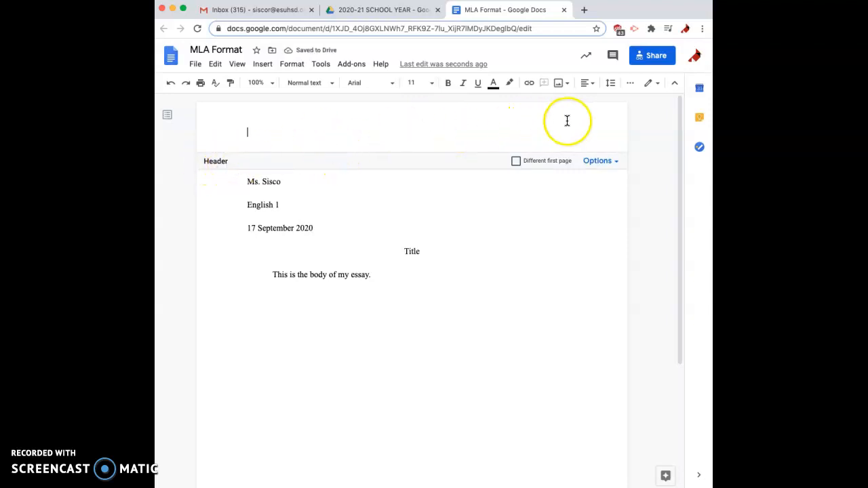
{"action": "left_click", "coordinate": [585, 84]}
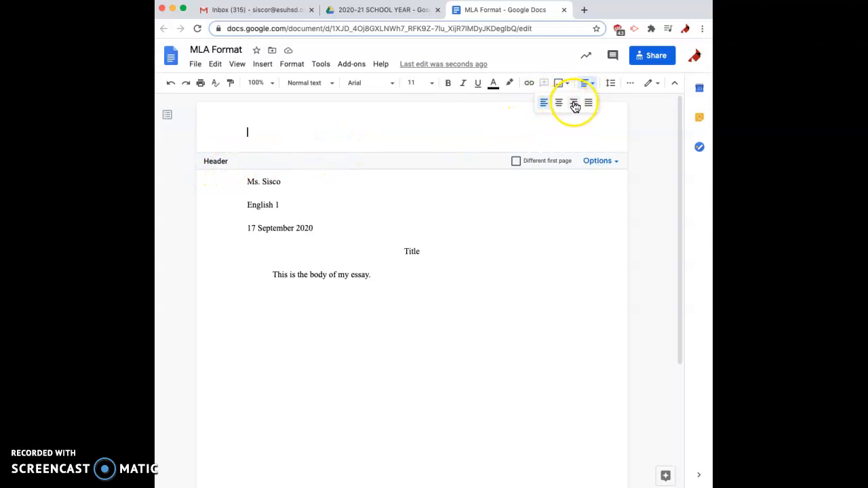
{"action": "left_click", "coordinate": [574, 103]}
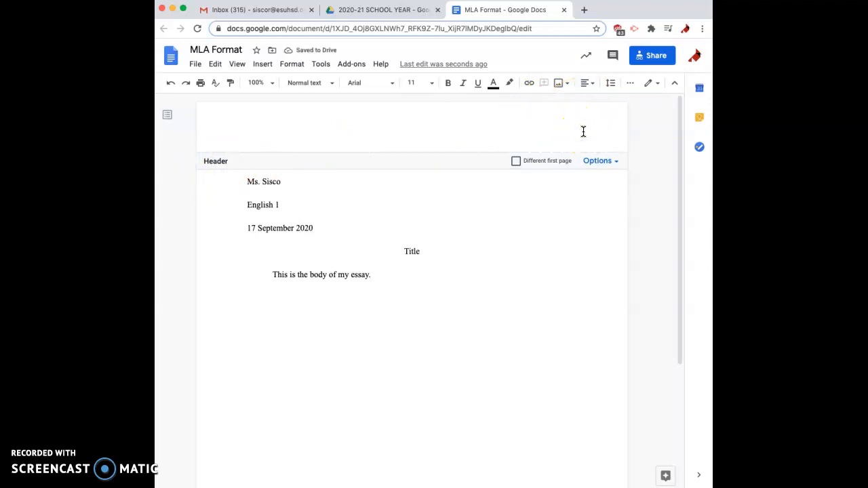
{"action": "type", "text": "Gonzales"}
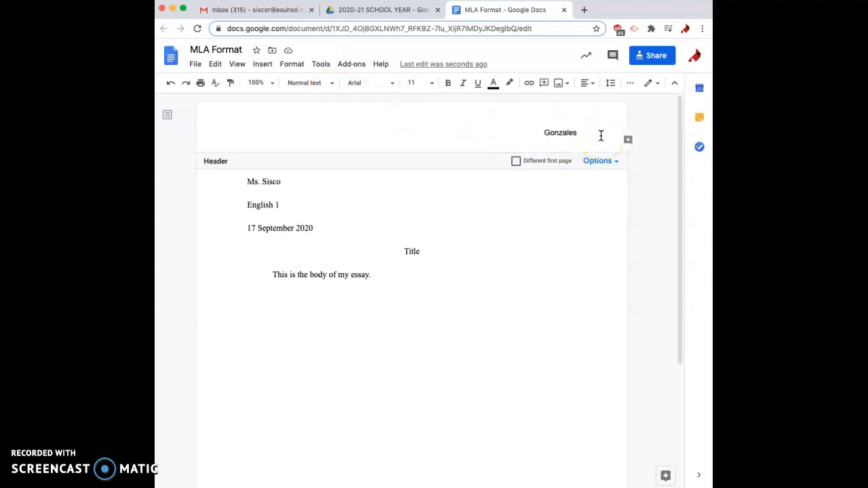
Insert top-right page numbers so the number follows the surname in the header
{"action": "left_click", "coordinate": [263, 65]}
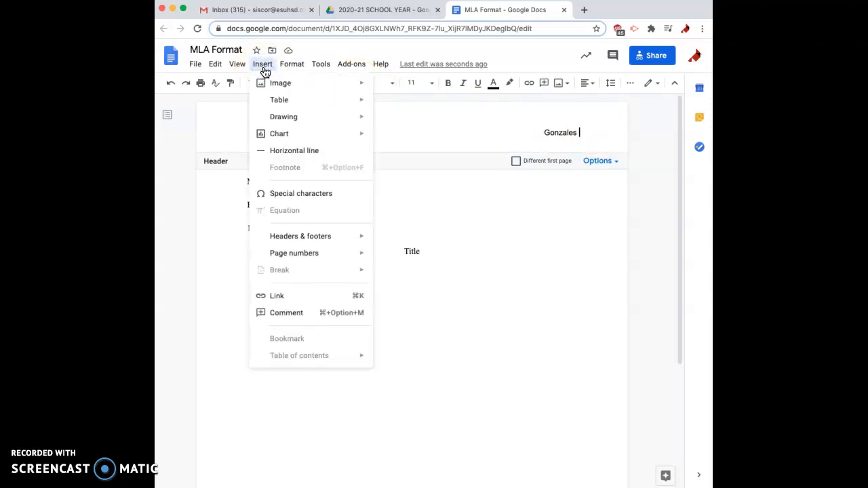
{"action": "mouse_move", "coordinate": [303, 253]}
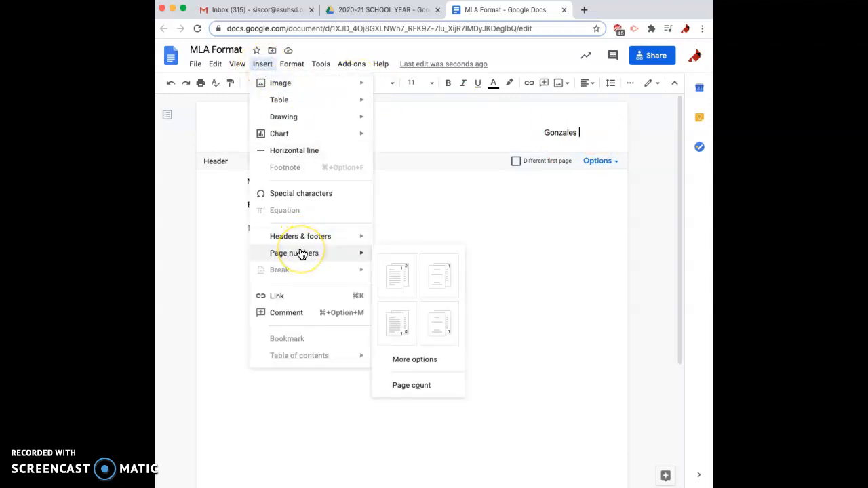
{"action": "left_click", "coordinate": [394, 291]}
{"action": "left_click", "coordinate": [587, 132]}
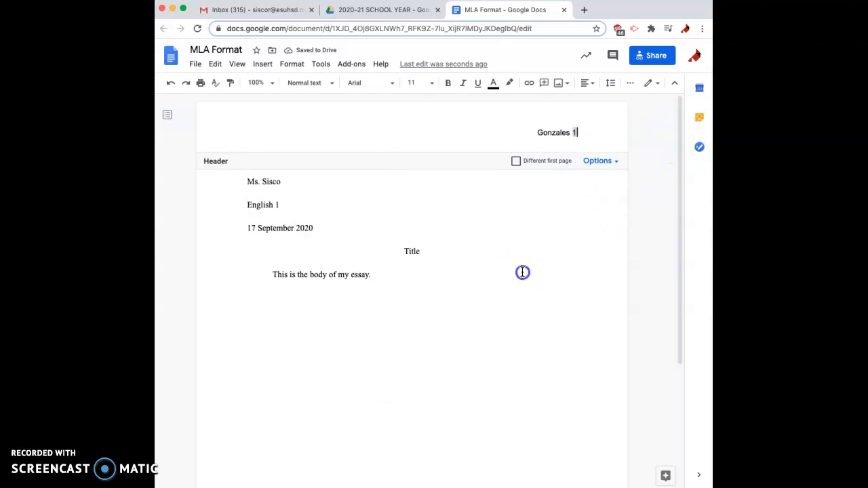
Add blank lines below the body until the document reaches page 2
{"action": "left_click", "coordinate": [517, 301]}
{"action": "key", "text": "Return"}
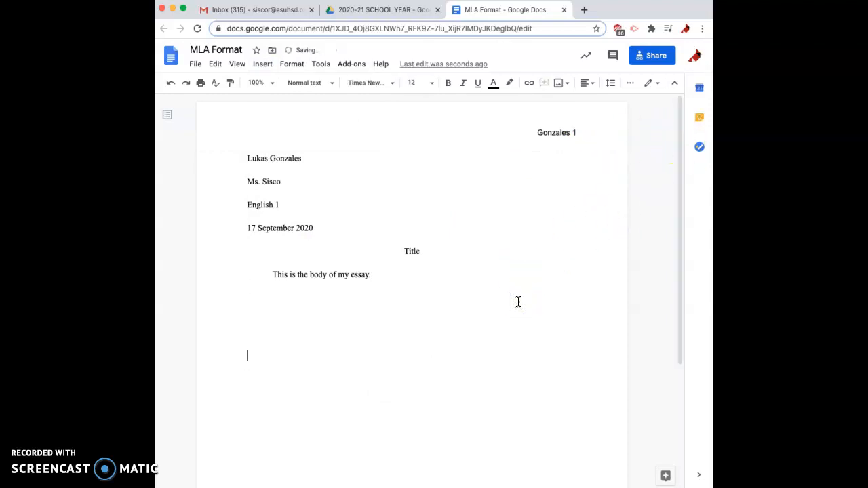
{"action": "key", "text": "Return"}
{"action": "key", "text": "Return"}
{"action": "key", "text": "Return"}
{"action": "key", "text": "Return"}
{"action": "key", "text": "Return"}
{"action": "key", "text": "Return"}
{"action": "key", "text": "Return"}
{"action": "key", "text": "Return"}
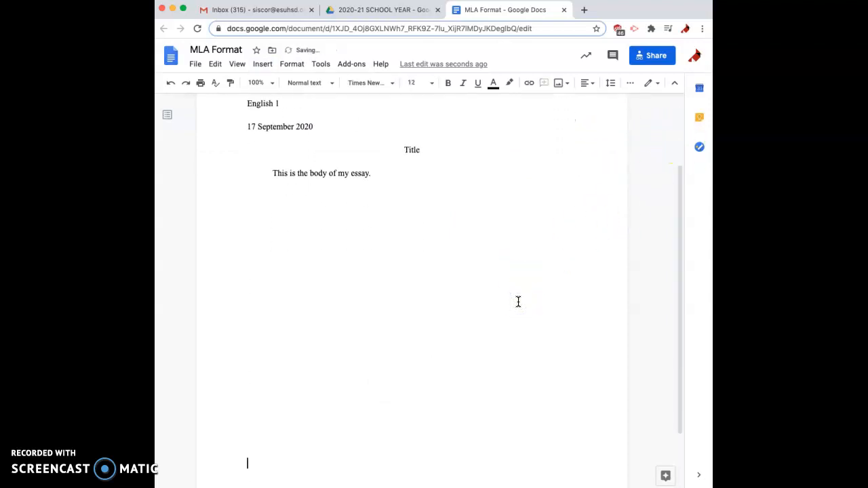
{"action": "key", "text": "Return"}
{"action": "key", "text": "Return"}
{"action": "key", "text": "Return"}
{"action": "key", "text": "Return"}
{"action": "key", "text": "Return"}
{"action": "key", "text": "Return"}
{"action": "left_click_drag", "start_coordinate": [681, 300], "coordinate": [632, 145]}
Change the header's surname and page number to Times New Roman, size 12
{"action": "triple_click", "coordinate": [550, 134]}
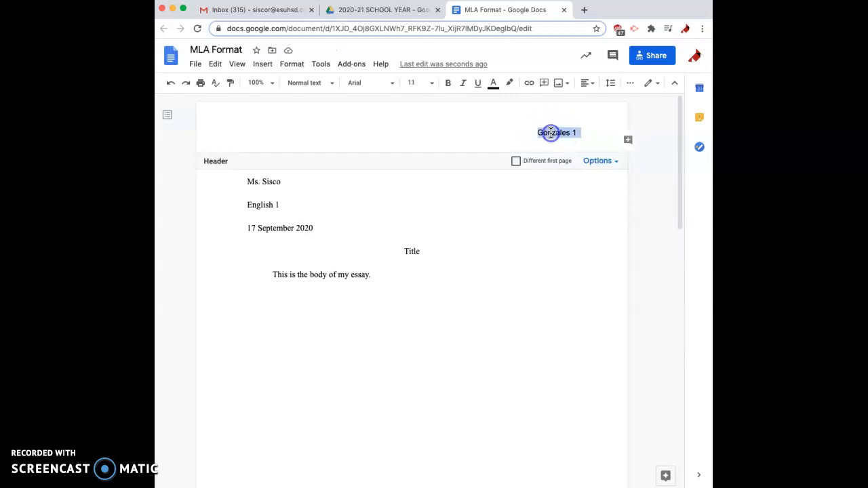
{"action": "left_click", "coordinate": [368, 86]}
{"action": "left_click", "coordinate": [372, 146]}
{"action": "left_click", "coordinate": [411, 84]}
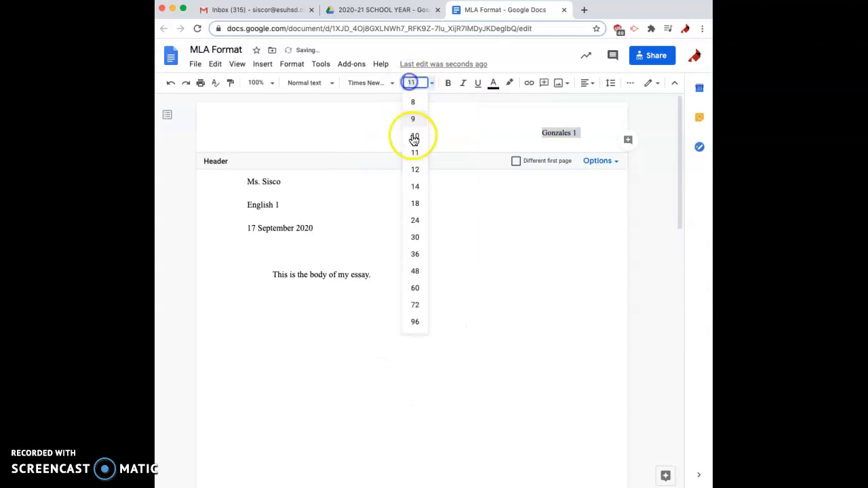
{"action": "left_click", "coordinate": [420, 172]}
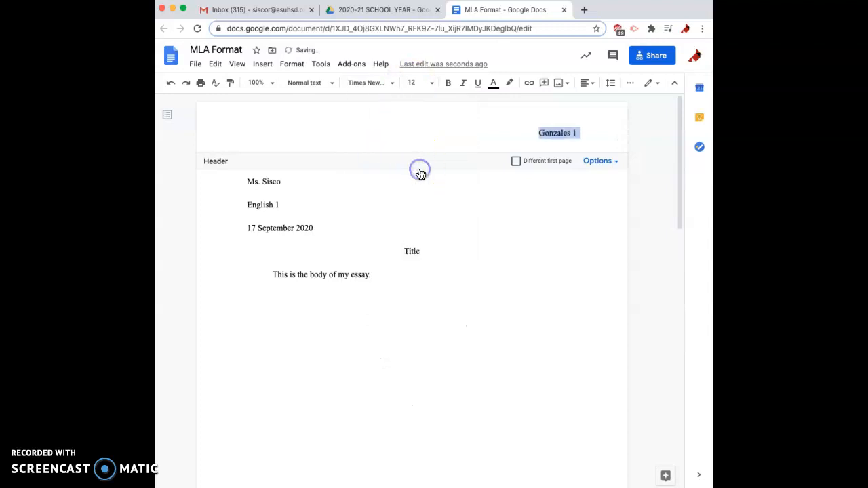
{"action": "left_click", "coordinate": [420, 222]}
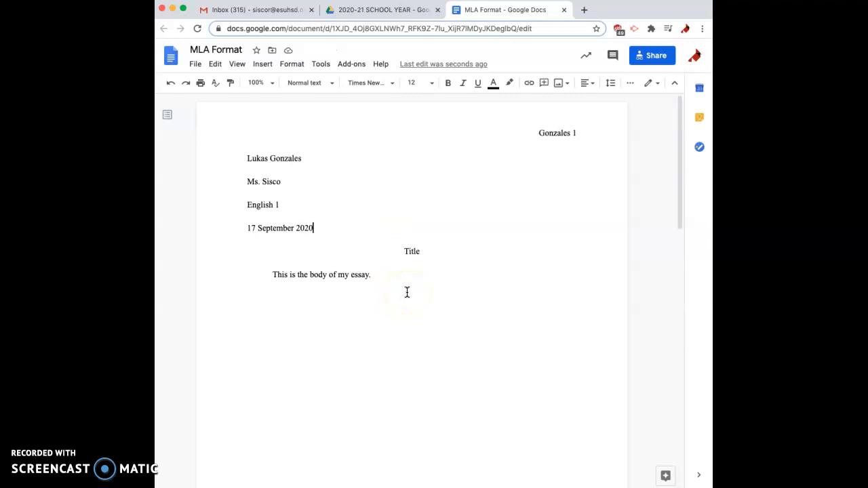
Apply Double line spacing to the sentence 'This is the body of my essay.'
{"action": "left_click", "coordinate": [377, 276]}
{"action": "left_click_drag", "start_coordinate": [393, 273], "coordinate": [272, 277]}
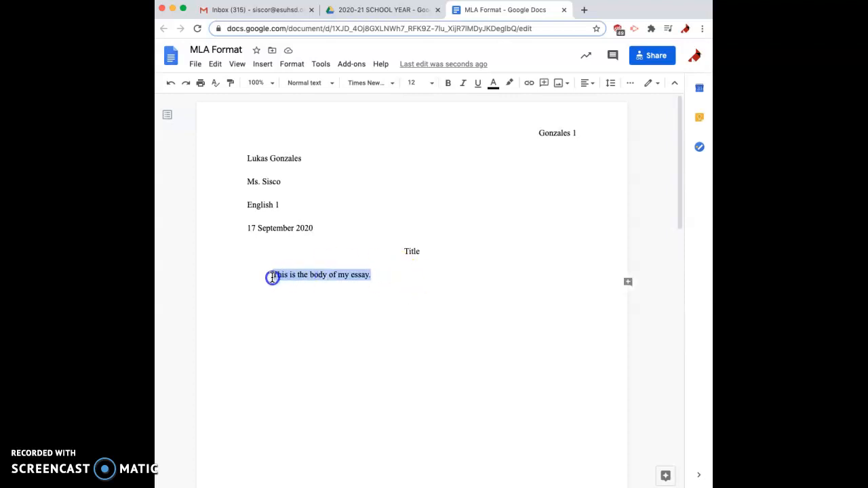
{"action": "left_click", "coordinate": [297, 68]}
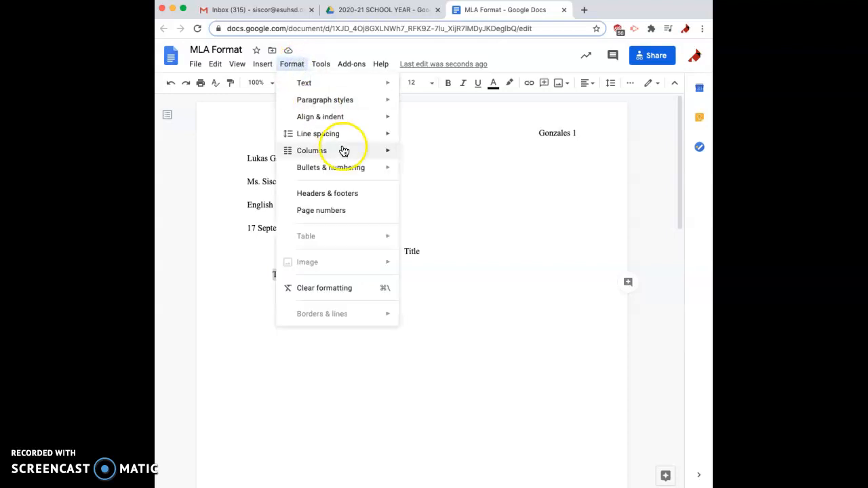
{"action": "mouse_move", "coordinate": [344, 139]}
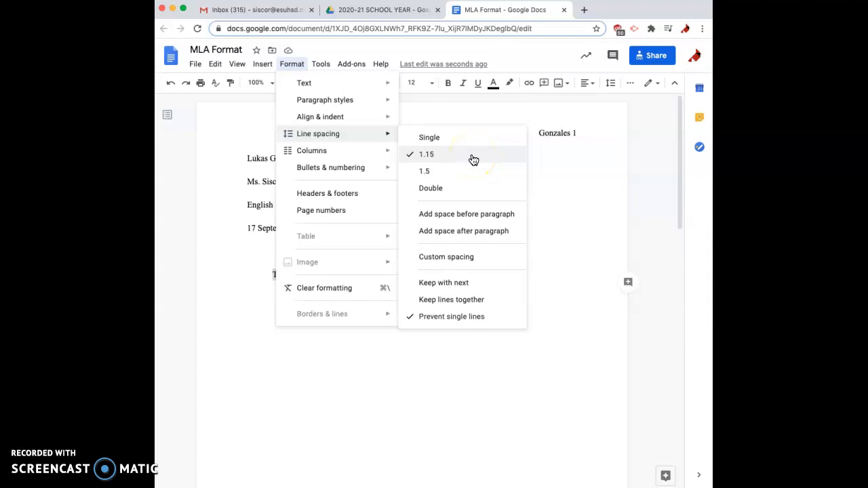
{"action": "left_click", "coordinate": [446, 192]}
{"action": "left_click", "coordinate": [405, 278]}
{"action": "left_click_drag", "start_coordinate": [383, 279], "coordinate": [275, 274]}
{"action": "key", "text": "ctrl+c"}
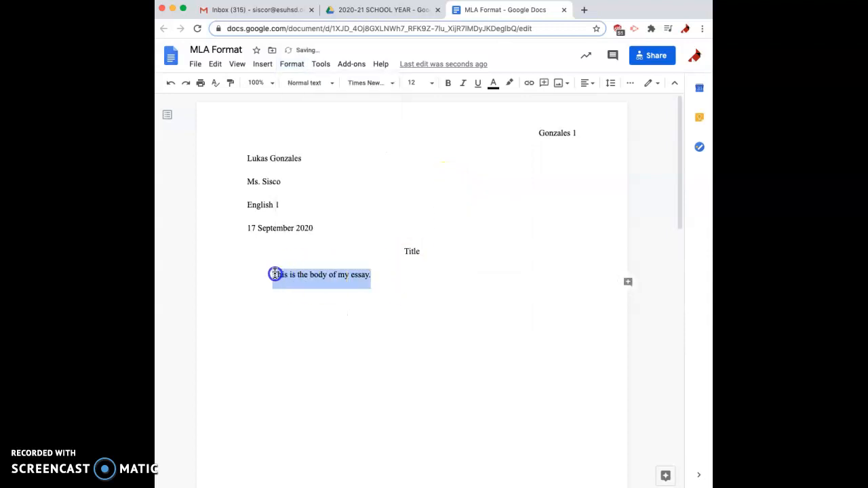
Paste the body sentence repeatedly to fill three lines, then start a new paragraph
{"action": "left_click", "coordinate": [387, 294]}
{"action": "left_click", "coordinate": [383, 274]}
{"action": "key", "text": "ctrl+v"}
{"action": "key", "text": "ctrl+v"}
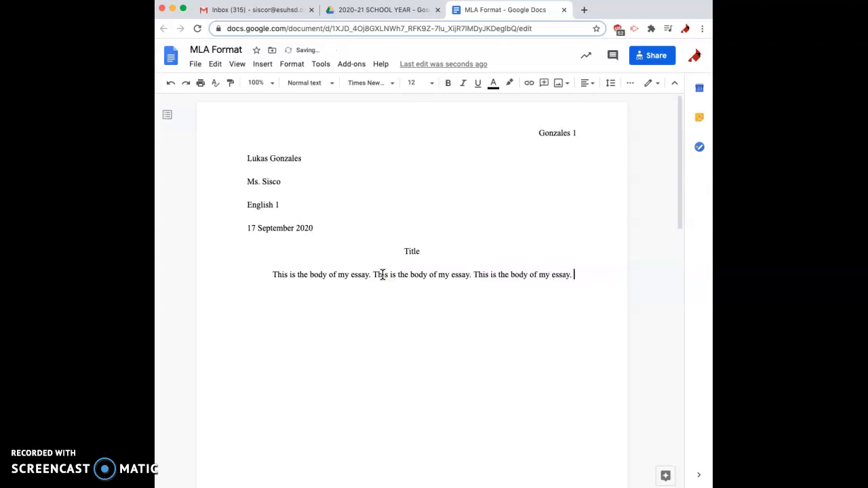
{"action": "key", "text": "ctrl+v"}
{"action": "key", "text": "super+v"}
{"action": "key", "text": "super+v"}
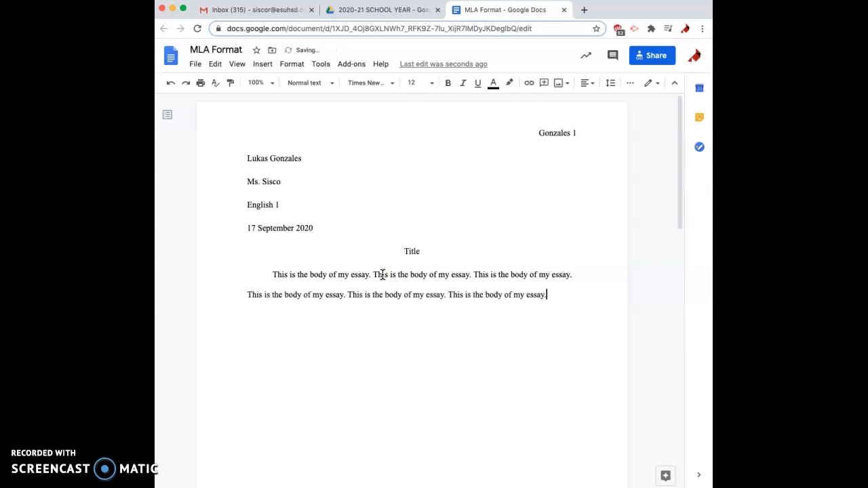
{"action": "key", "text": "super+space"}
{"action": "key", "text": "Escape"}
{"action": "key", "text": "super+v"}
{"action": "key", "text": "super+v"}
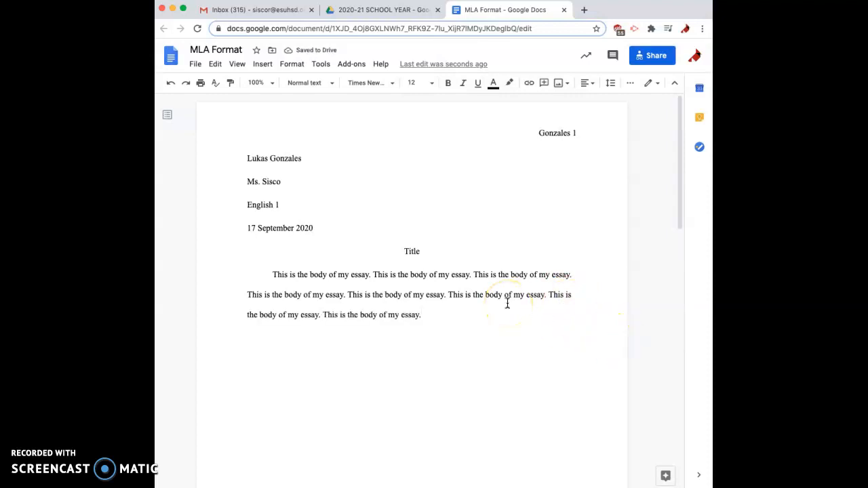
{"action": "key", "text": "Return"}
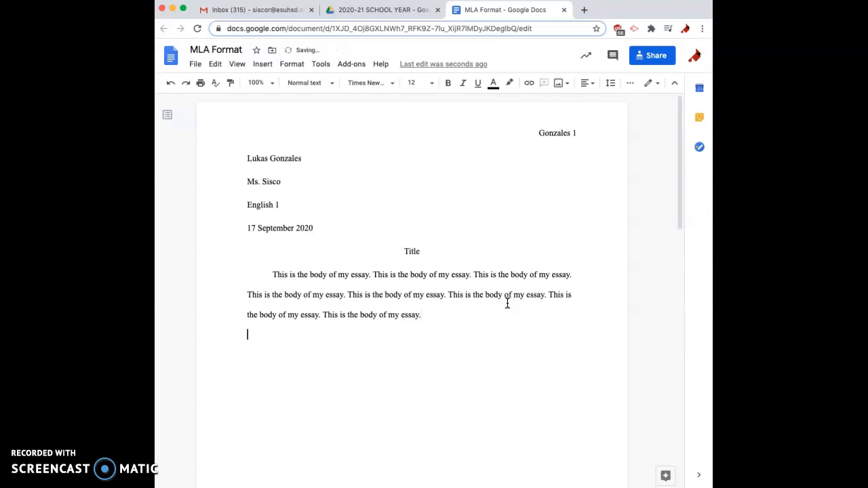